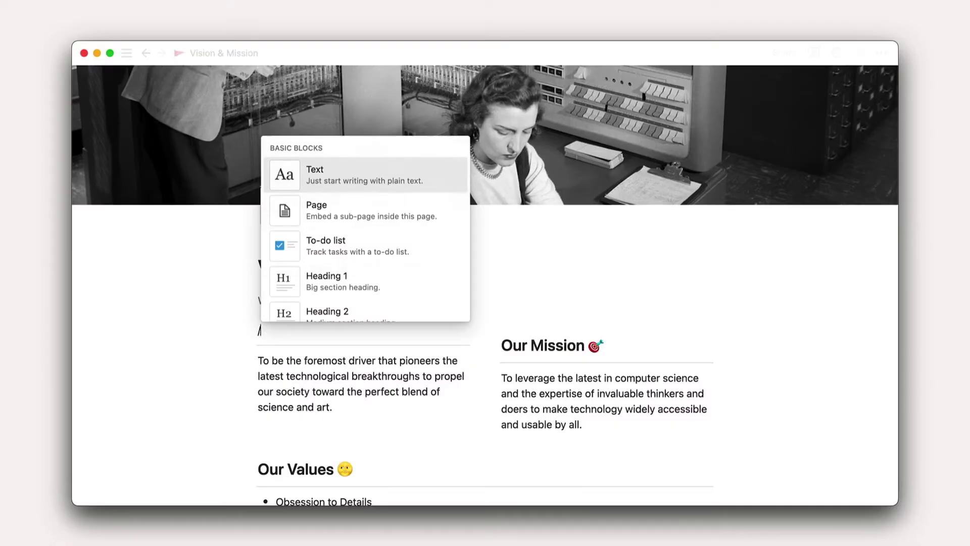
Make the blank line an 'Our Vision 👀' Heading 2 and insert the Unsplash astronaut photo.
key("Down")
key("Down")
key("Down")
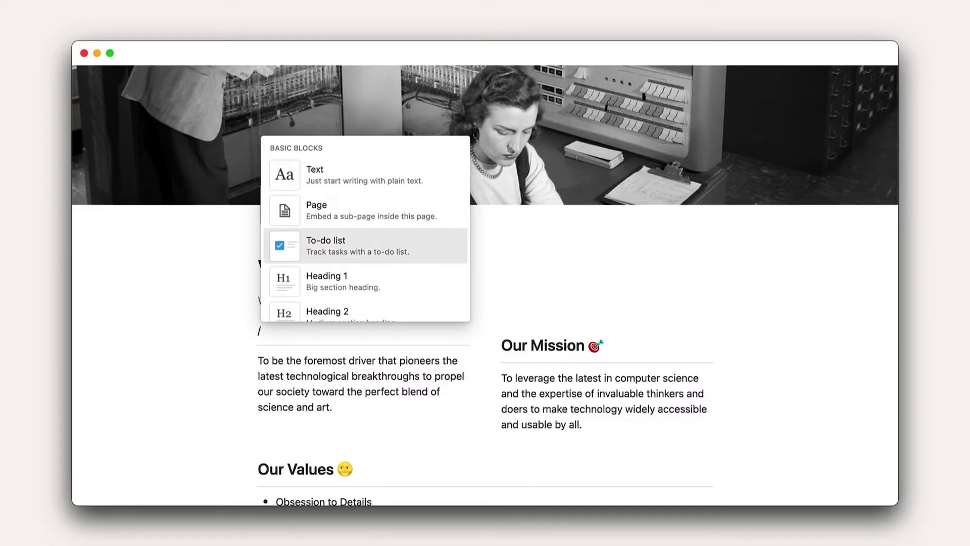
key("Down")
key("Return")
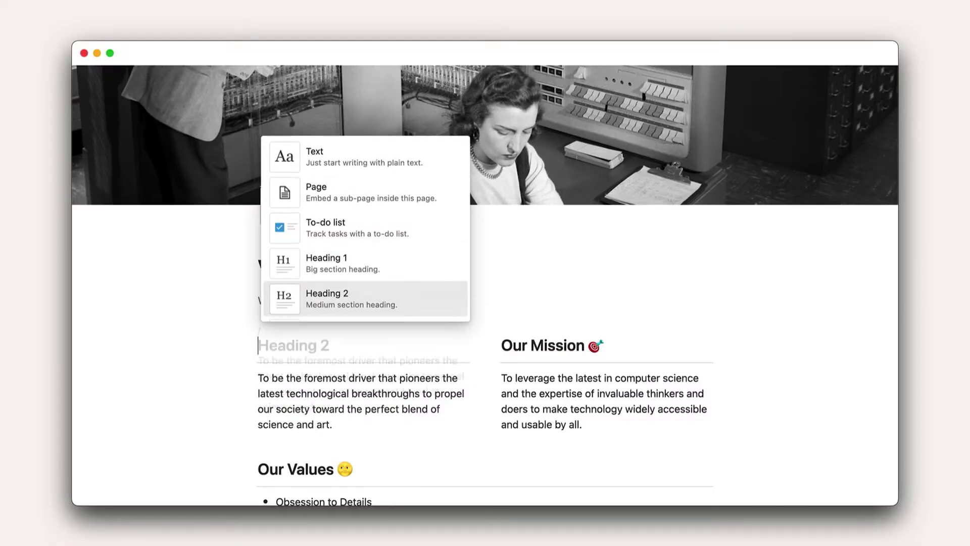
type("Our")
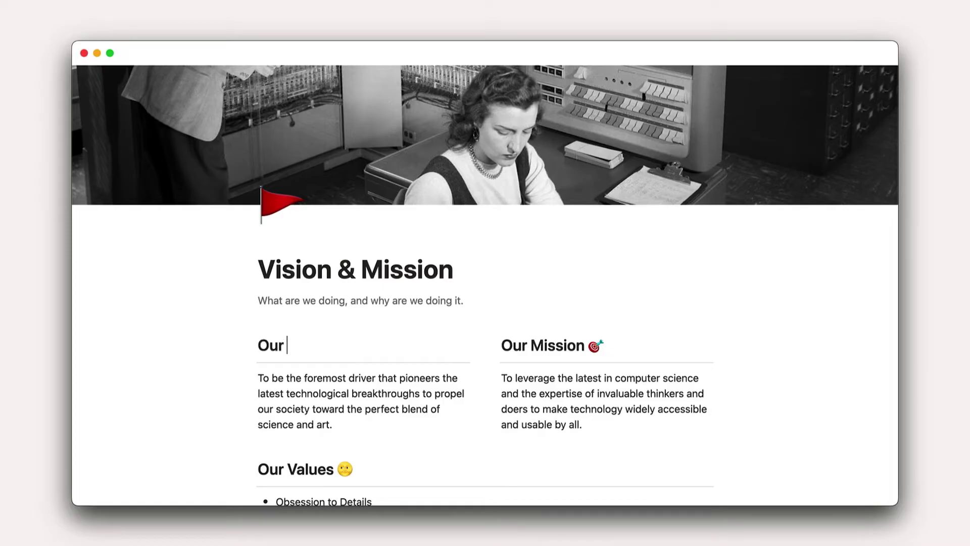
type(" Vision :eyes")
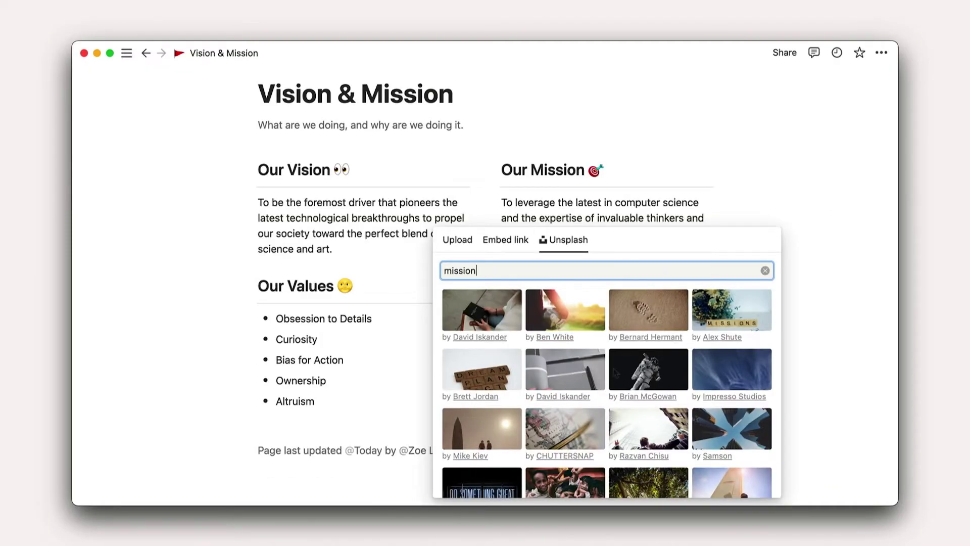
left_click(646, 374)
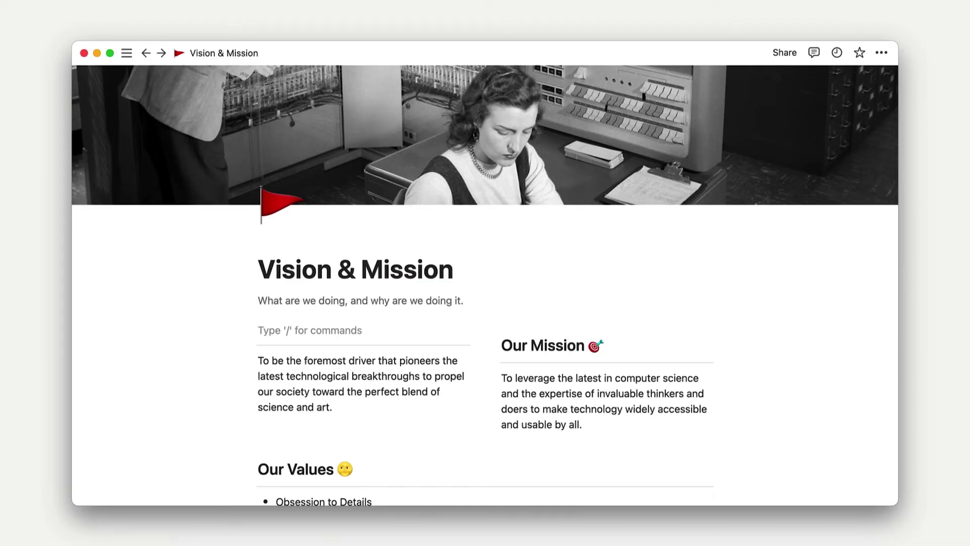
Turn the Vision line into an 'Our Vision 👀' Heading 2, then move below the Values list.
type("/")
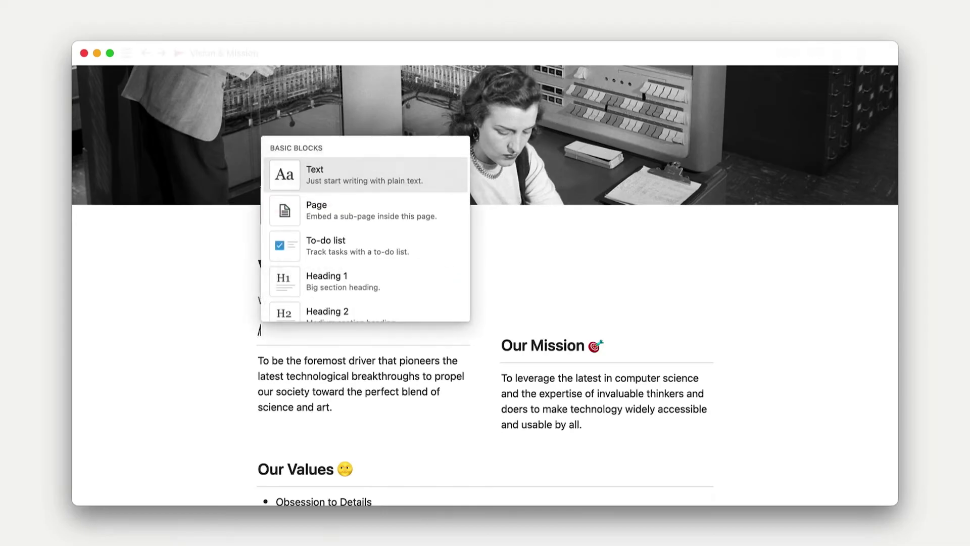
key("Down")
key("Down")
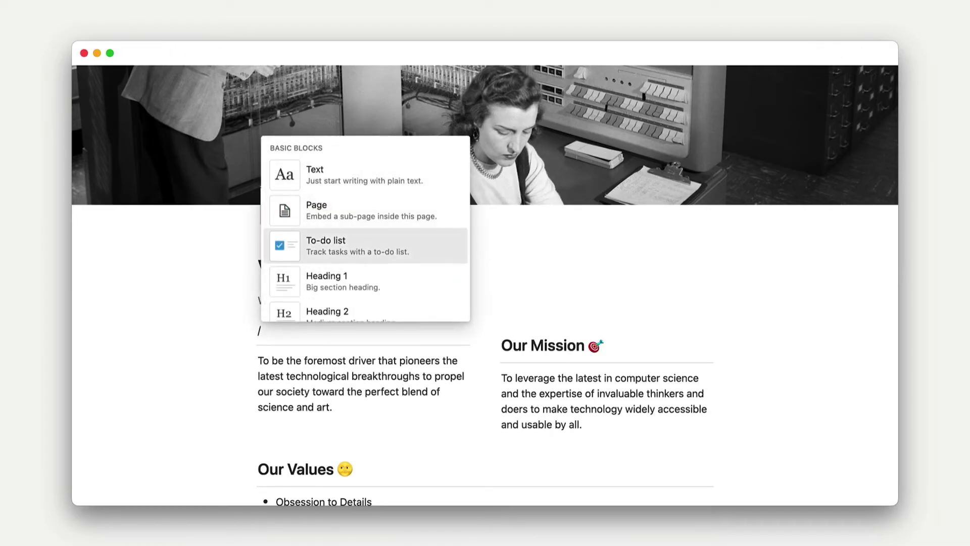
key("Down")
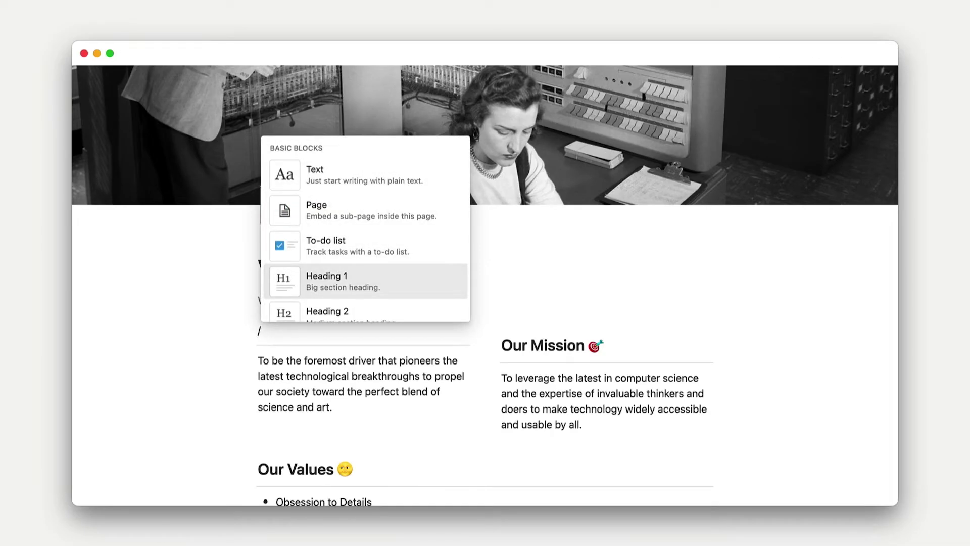
key("Down")
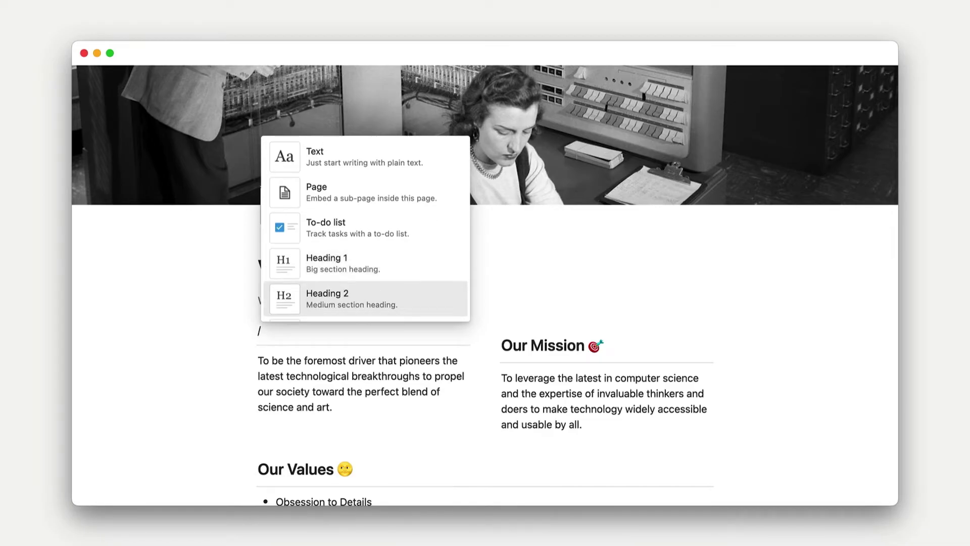
key("Return")
type("Our Visio")
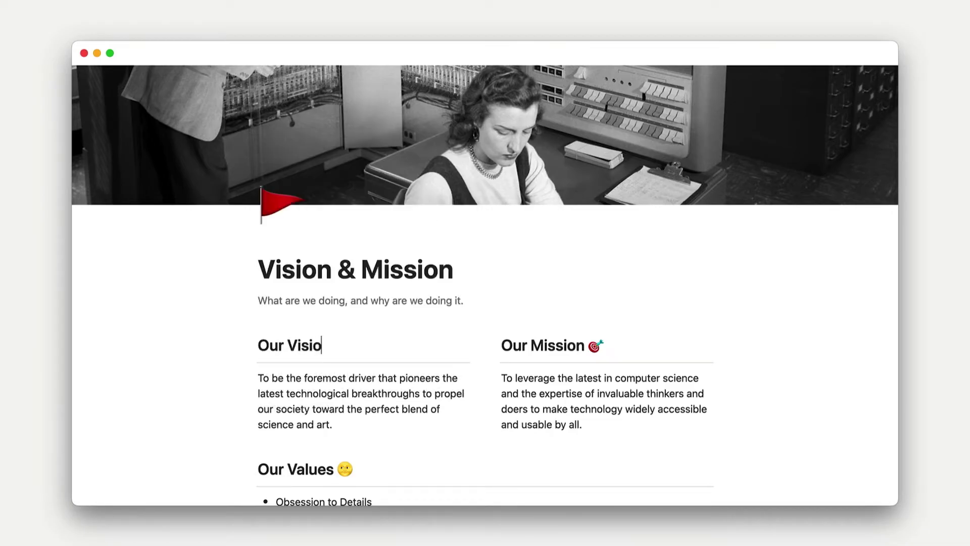
type("n :eyes")
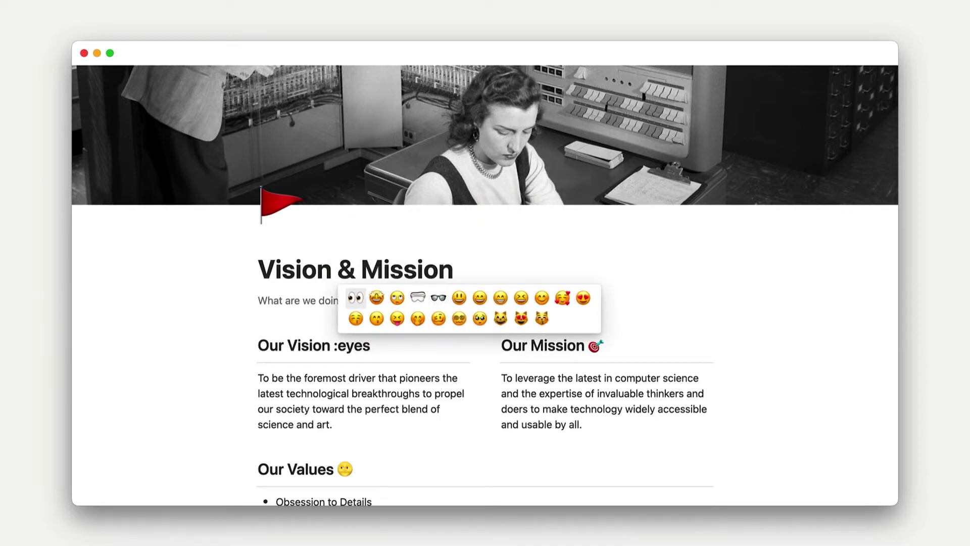
key("Return")
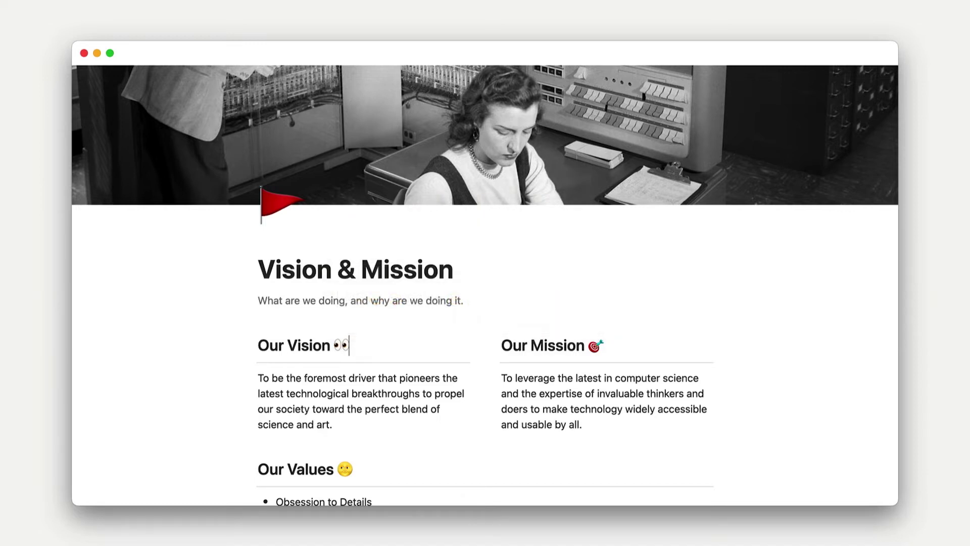
scroll(174, 379, "down", 5)
left_click(271, 418)
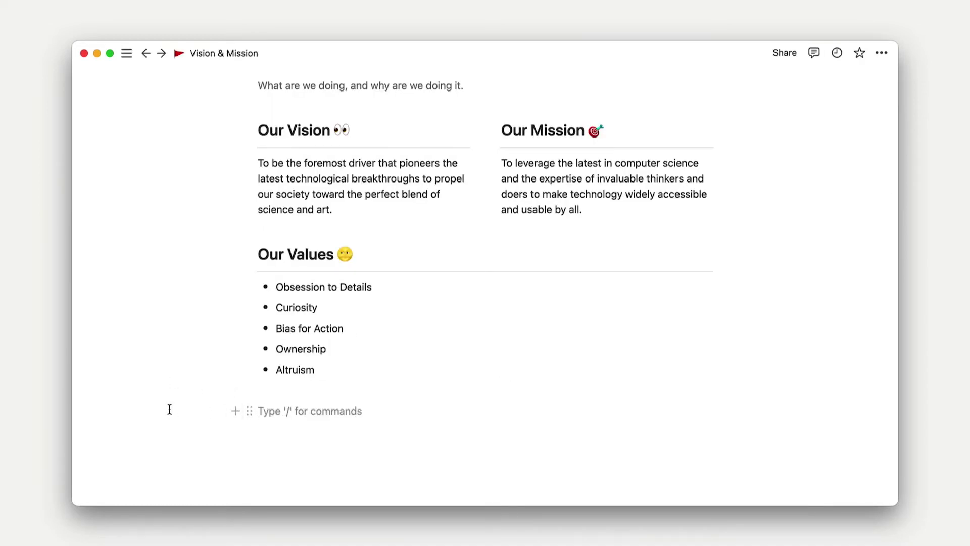
type("Page last")
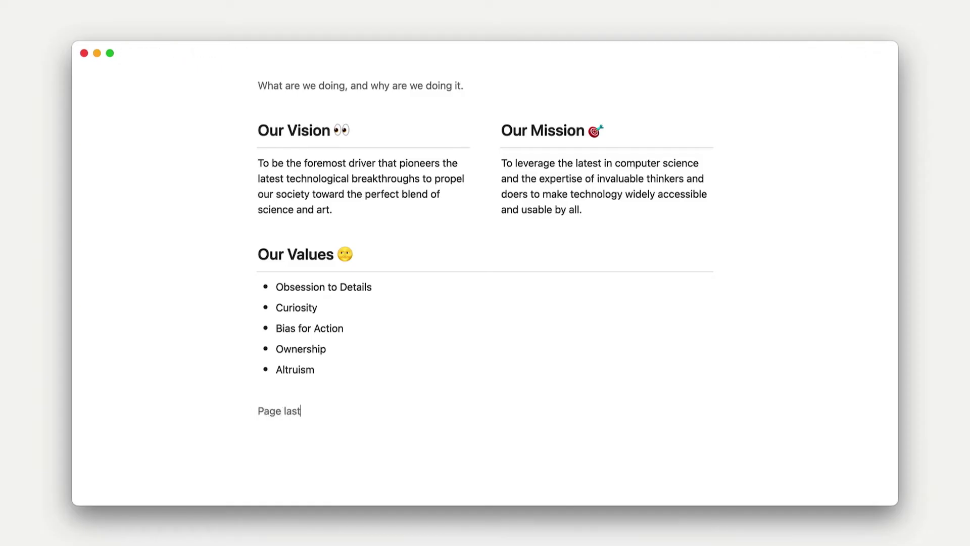
type(" updated @today")
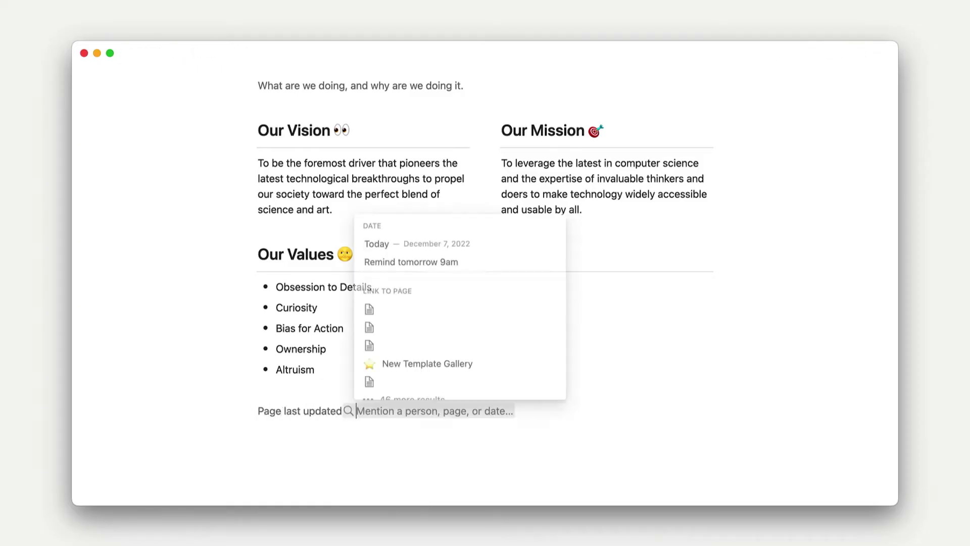
key("Return")
type("by ")
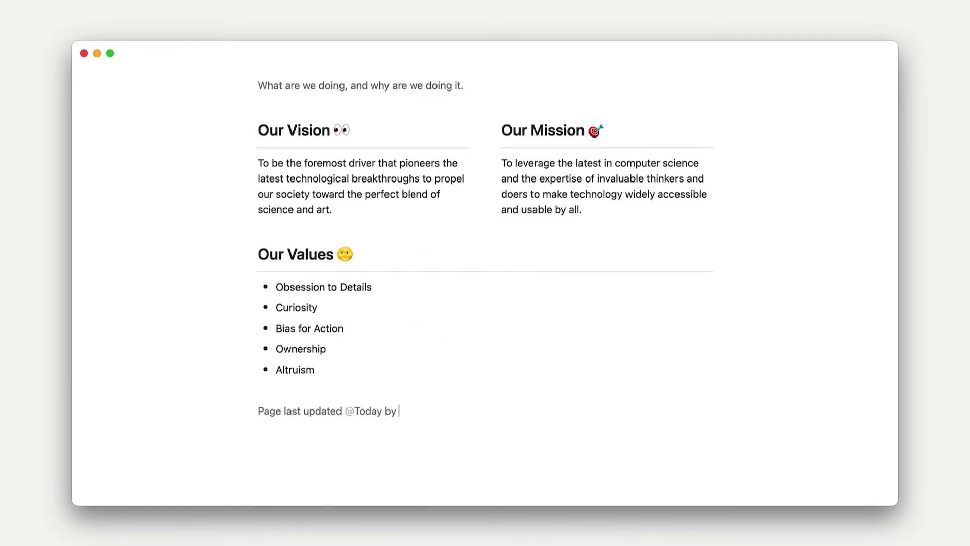
type("@zoe")
key("Return")
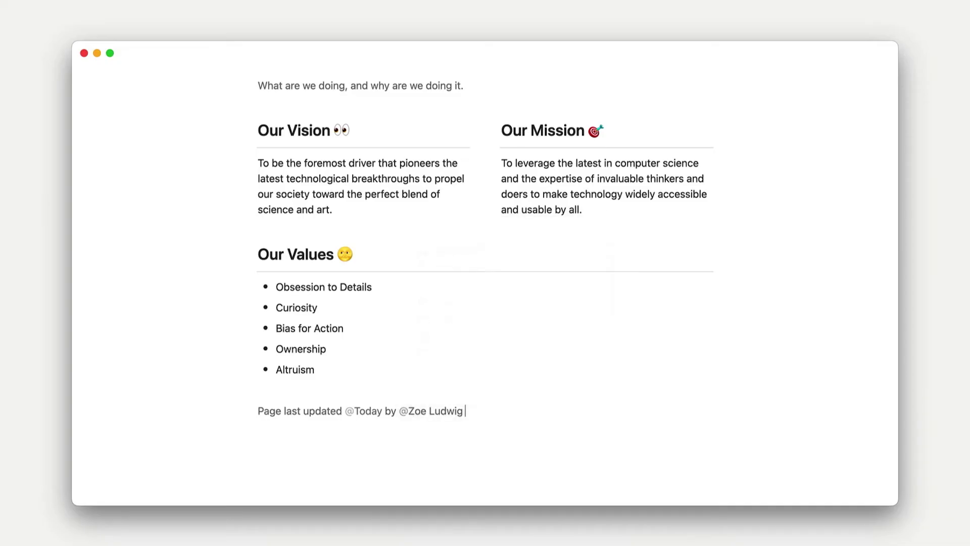
key("Escape")
key("Escape")
Insert the astronaut photo from an Unsplash search for 'mission' under the Mission text.
type("/imag")
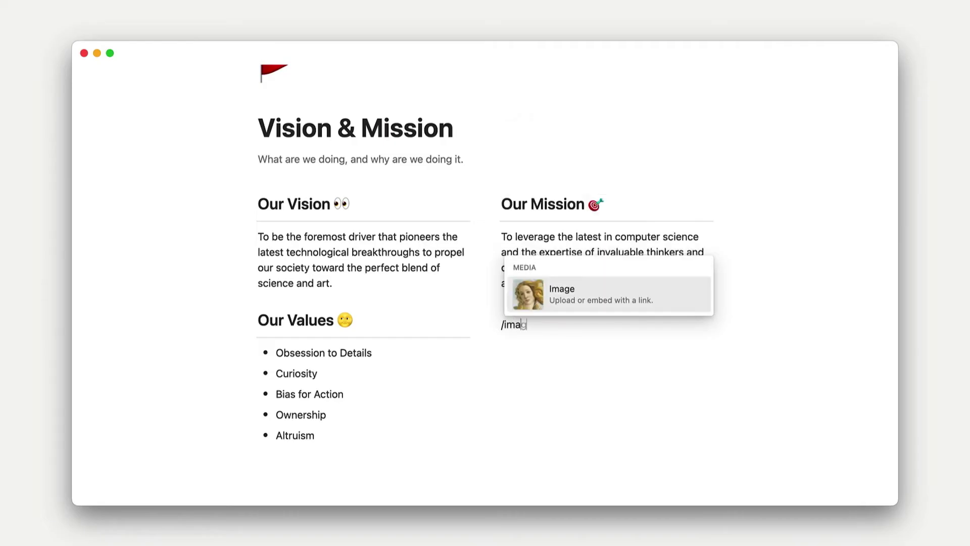
key("Return")
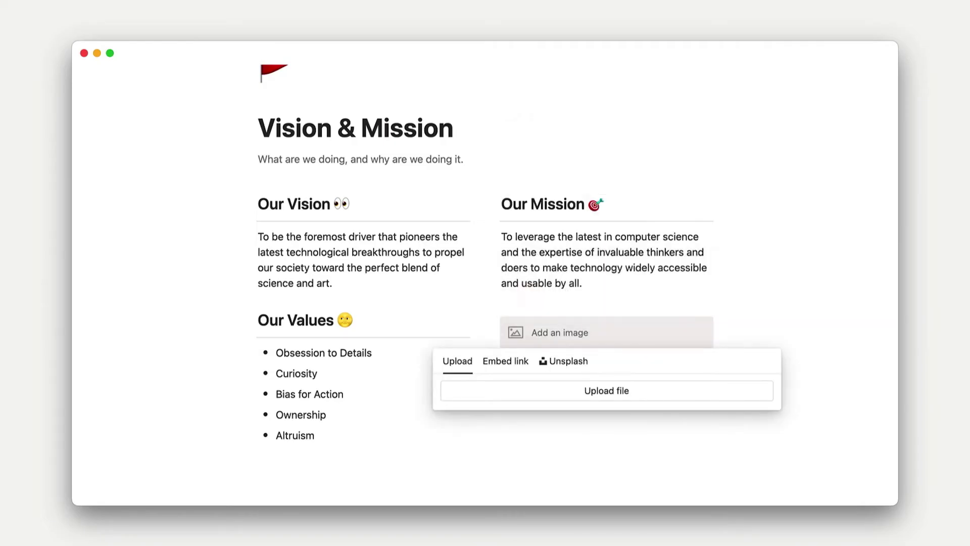
left_click(572, 363)
type("mission")
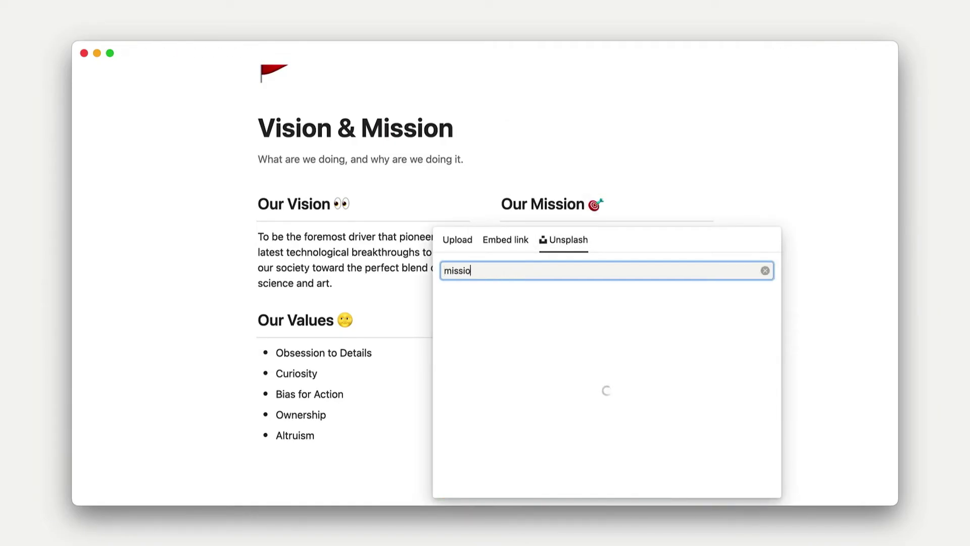
left_click(651, 368)
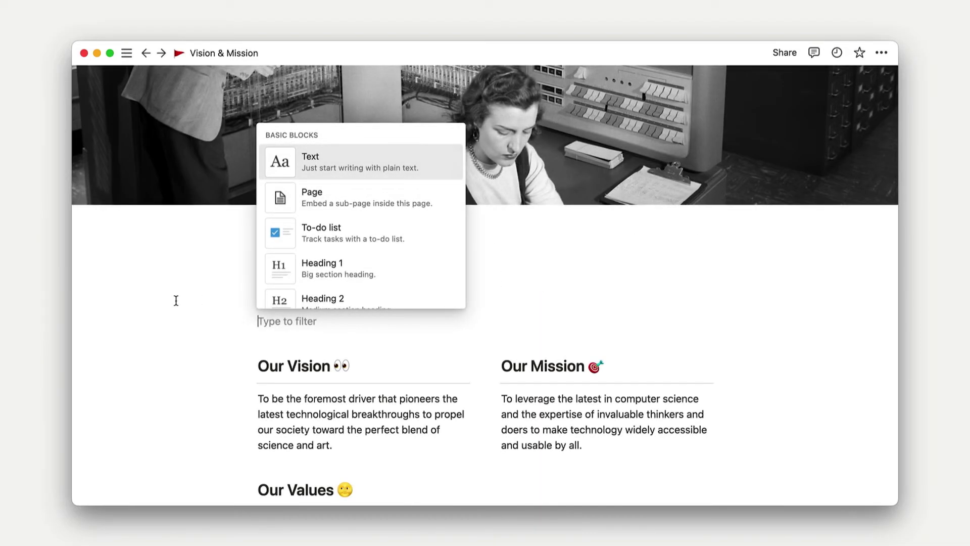
Embed the pasted YouTube video link below the page subtitle.
type("embed")
key("Return")
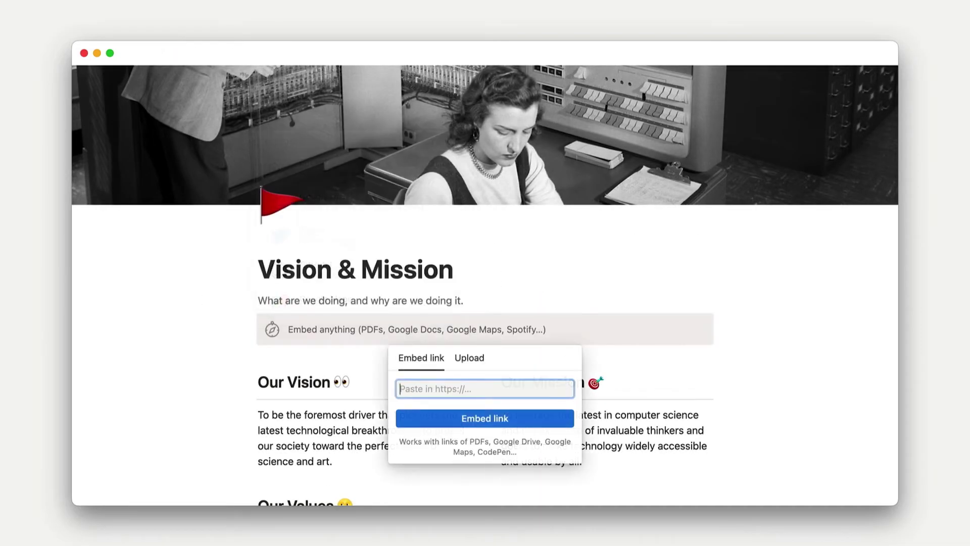
key("super+v")
key("Return")
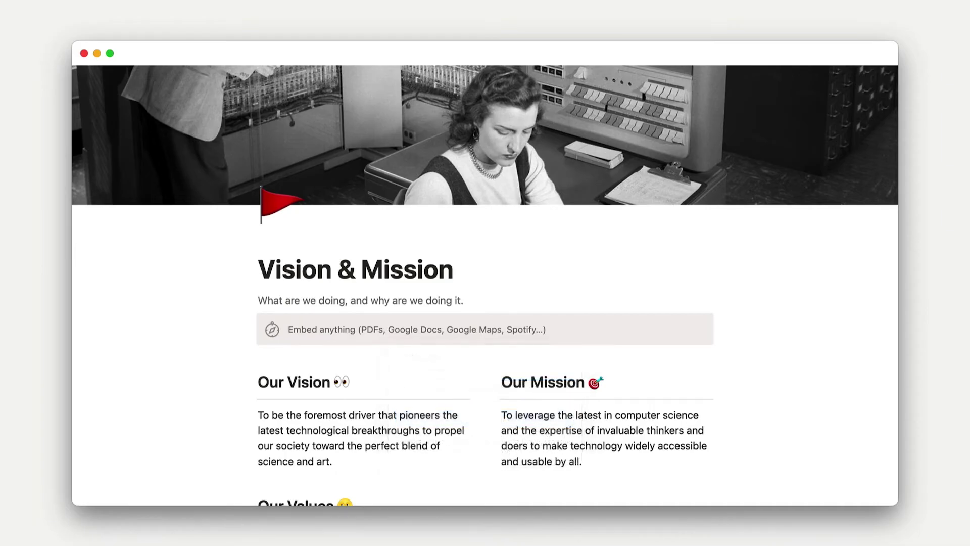
scroll(485, 283, "down", 5)
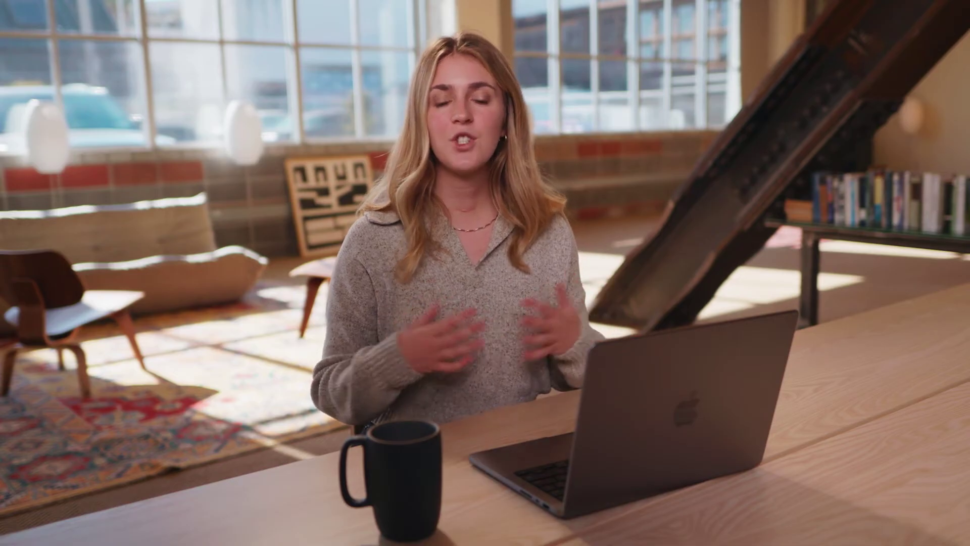
Type /database on the empty line below the columns to list the database blocks.
type("/")
type("database")
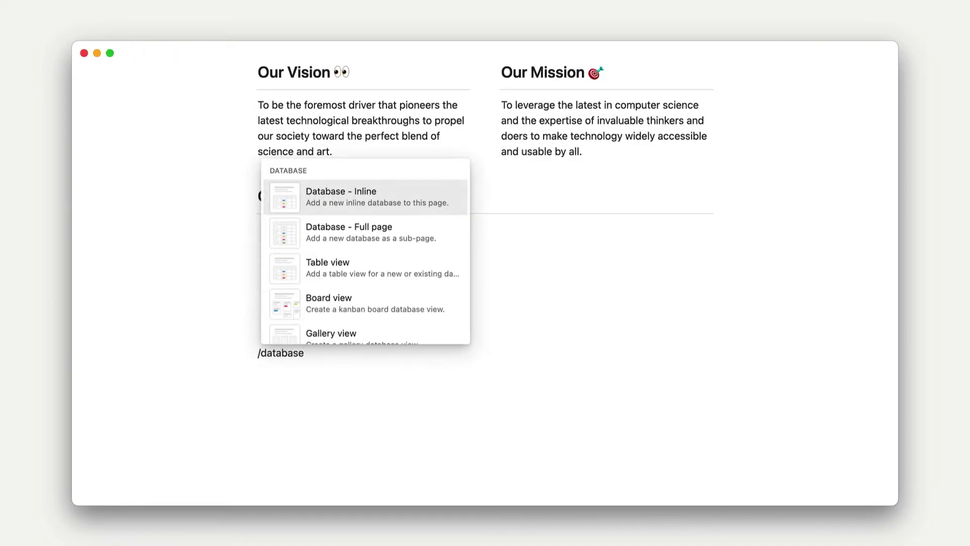
Insert an inline database, then a table of contents block.
key("Return")
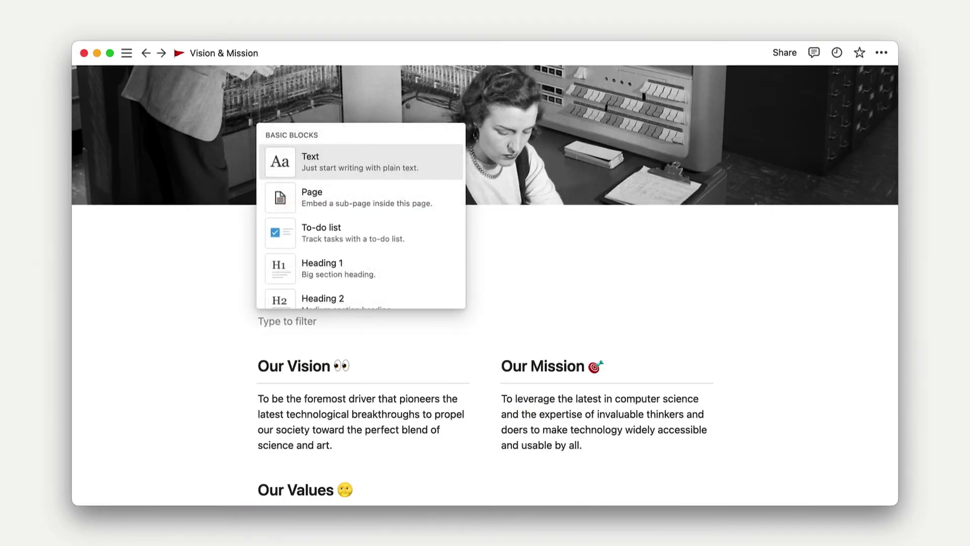
type("table ")
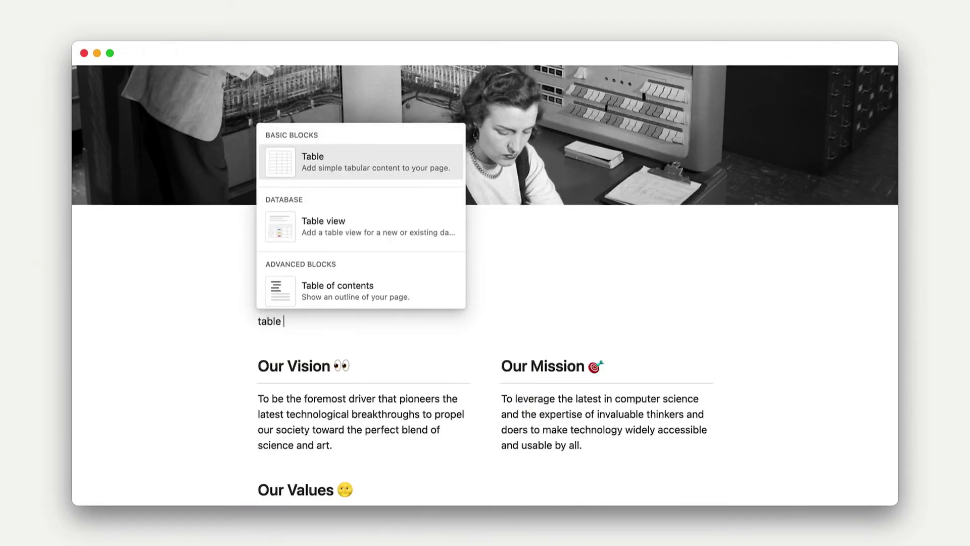
type("of co")
key("Return")
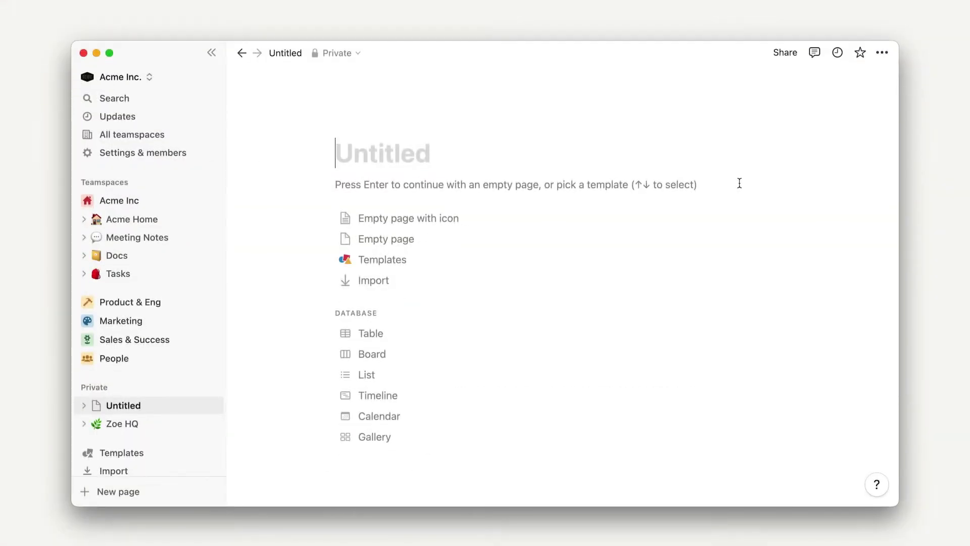
Start from an empty page and title it 'Mission, Vision, and Values'.
key("Return")
type("/")
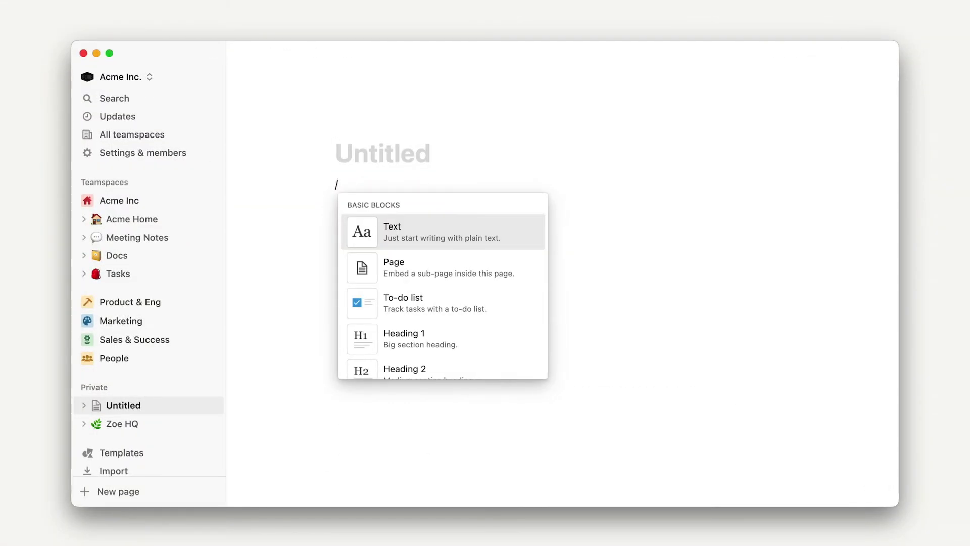
key("BackSpace")
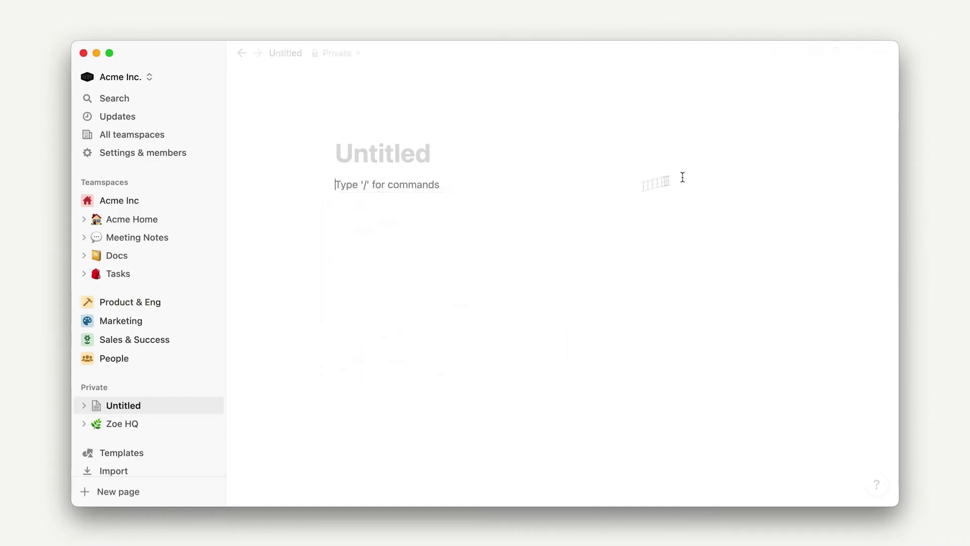
left_click(313, 186)
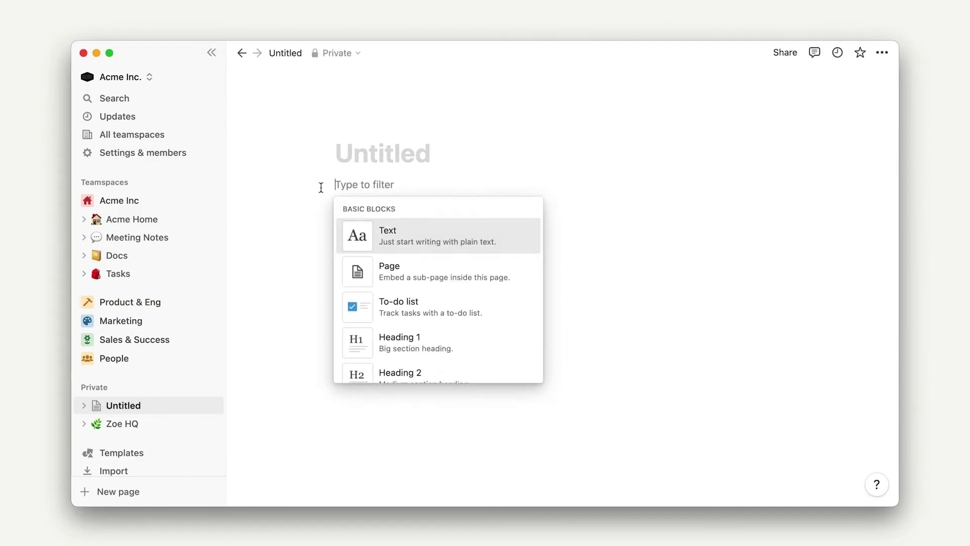
key("Escape")
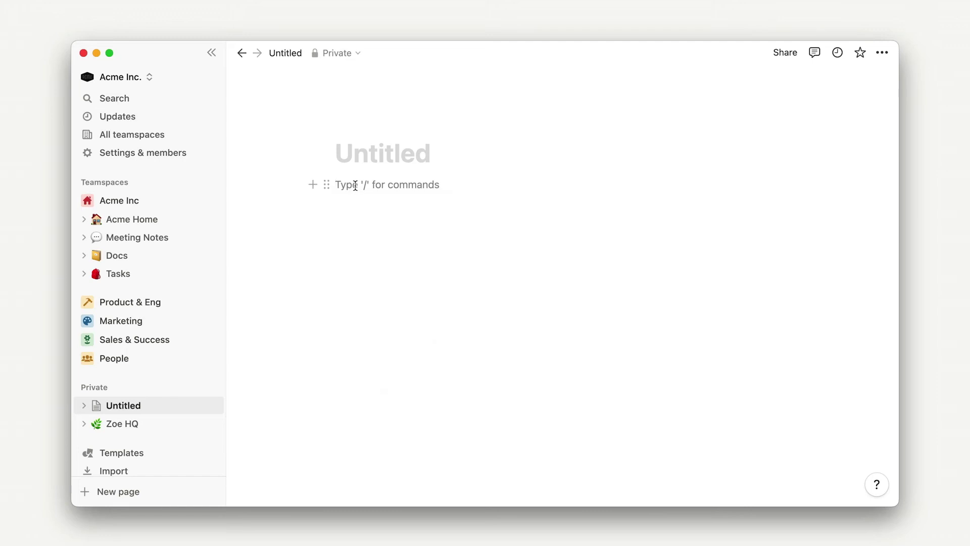
left_click(344, 155)
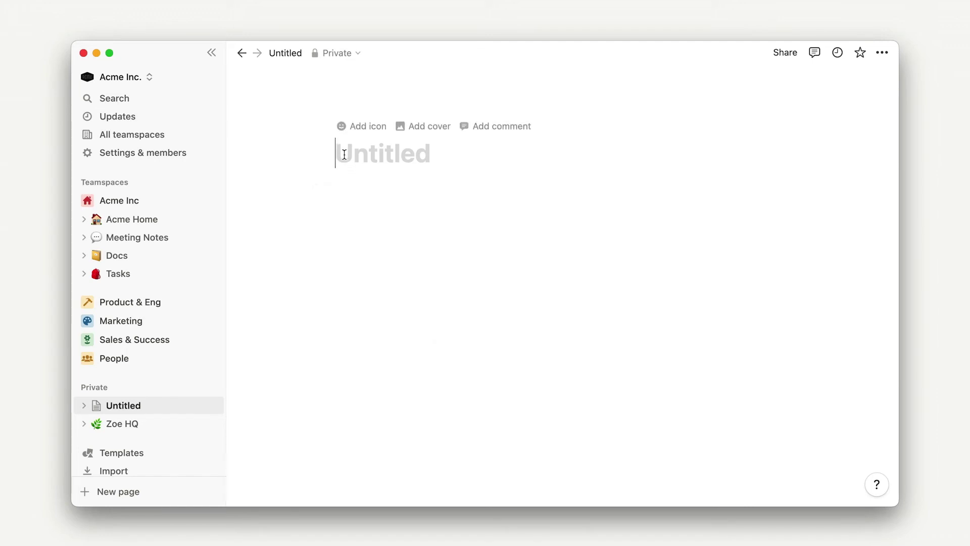
type("Mission, ")
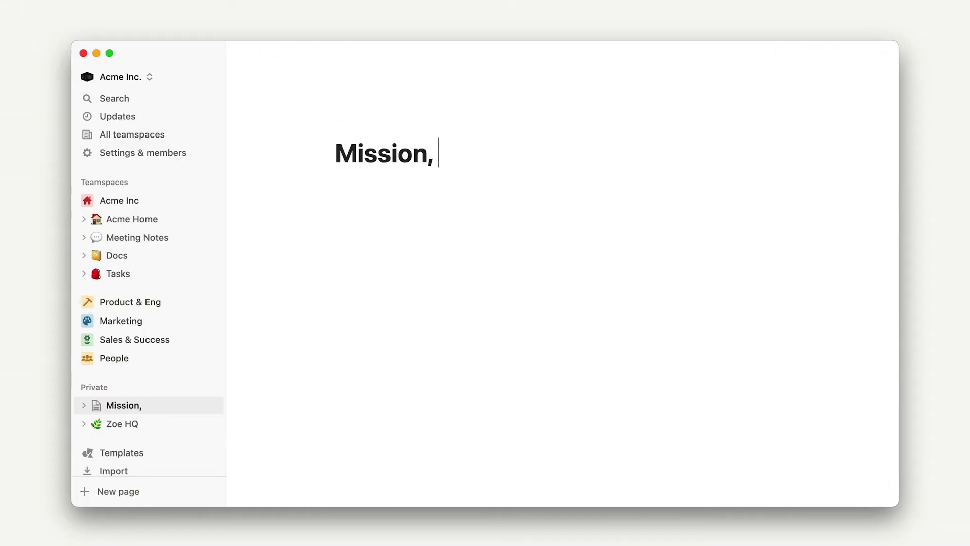
type("Vision, and Values")
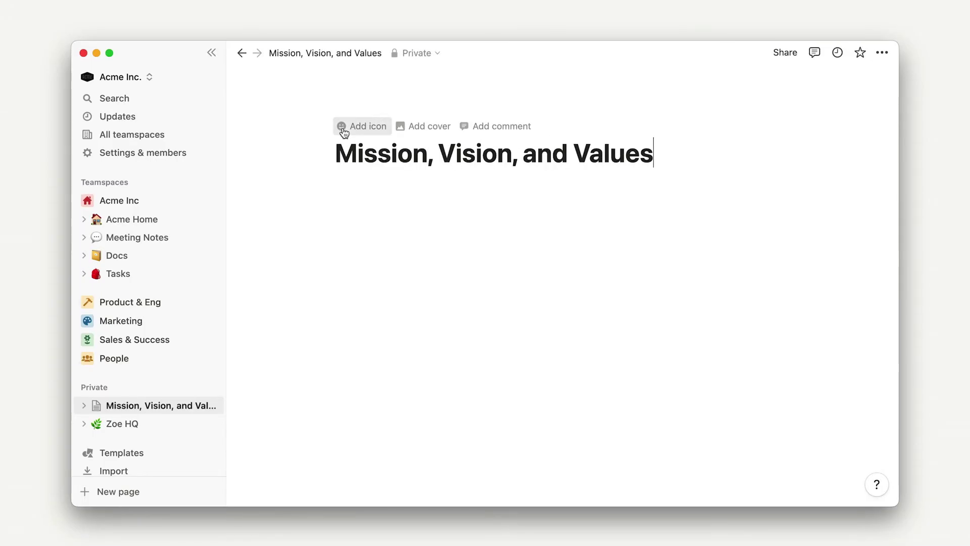
Give the page a mailbox emoji icon.
left_click(344, 128)
left_click(368, 135)
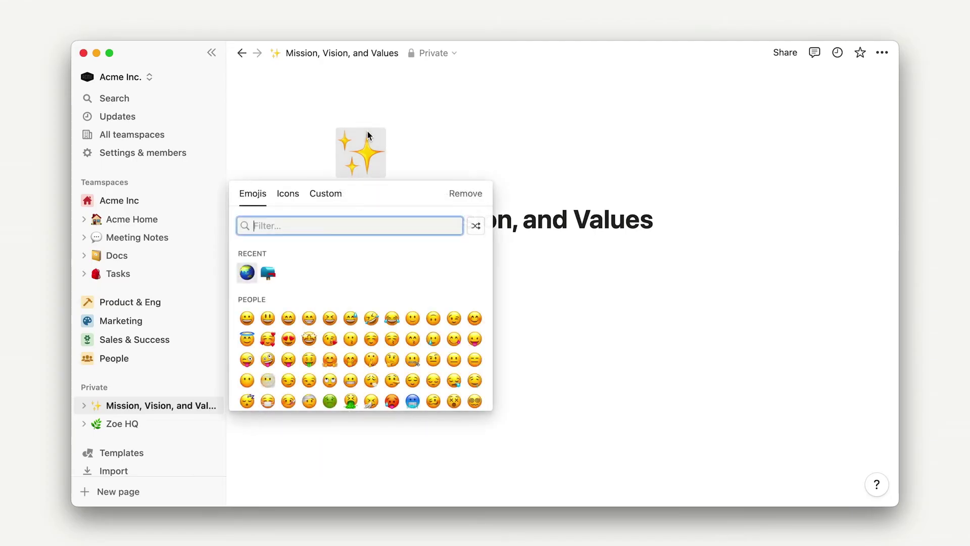
left_click(268, 272)
Write a 'Mission' line and begin its description with 'To make a contrib…'.
left_click(375, 255)
type("Mission")
key("Return")
type("To make a contribution to the world by making tools for the mind that advance humankind.")
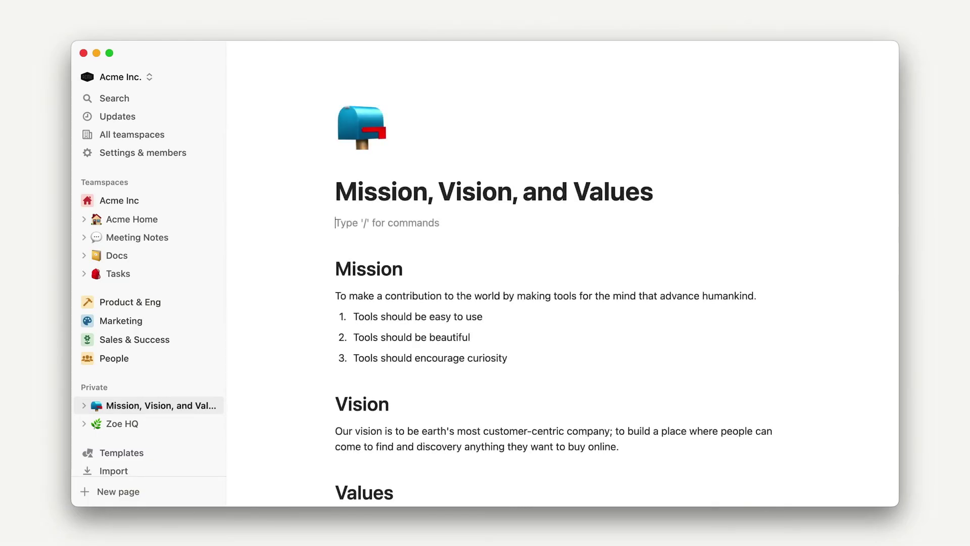
Add an image block using the first Unsplash result for a person at a computer.
type("/ima")
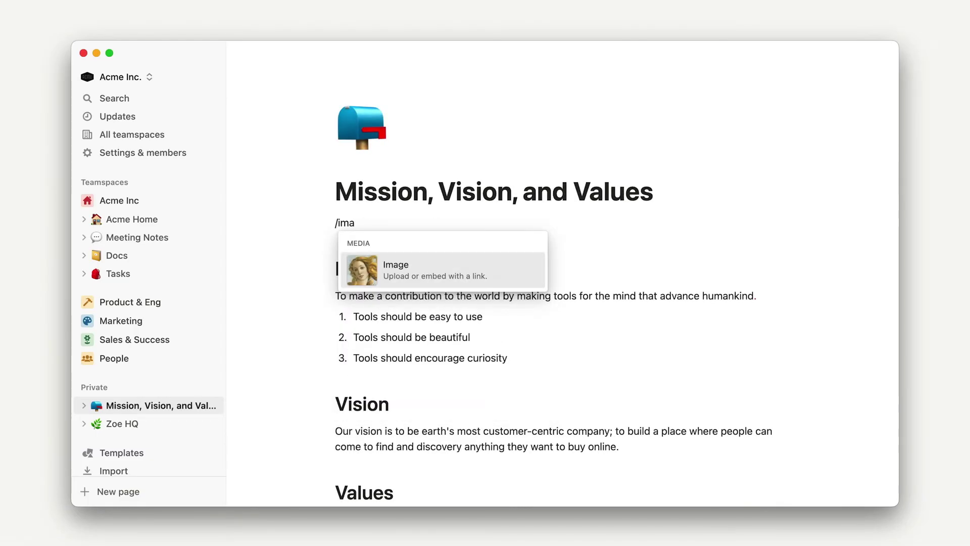
key("Return")
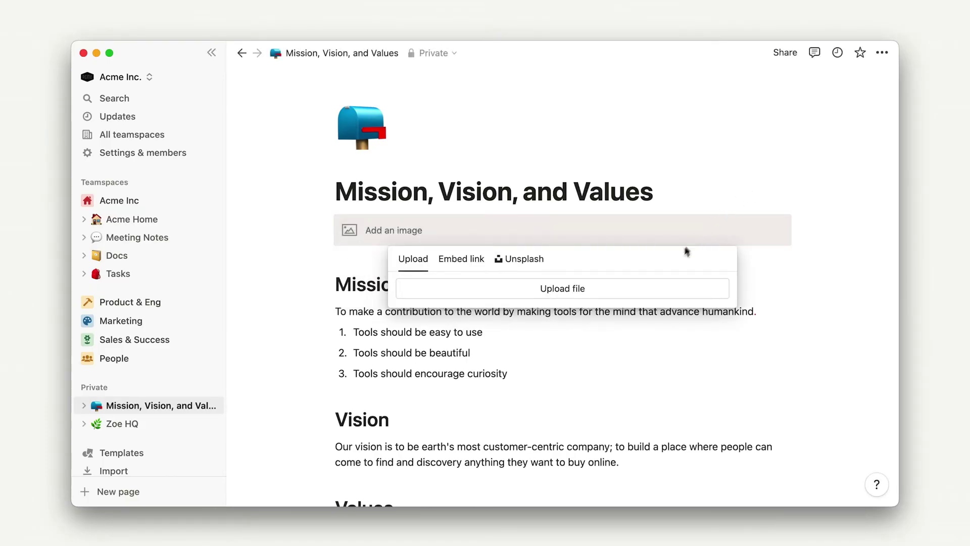
left_click(465, 266)
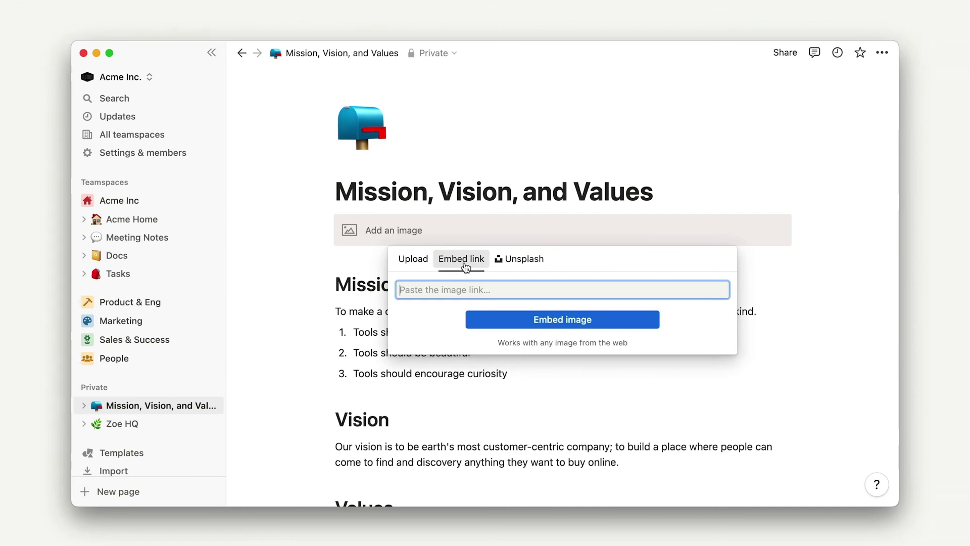
left_click(520, 262)
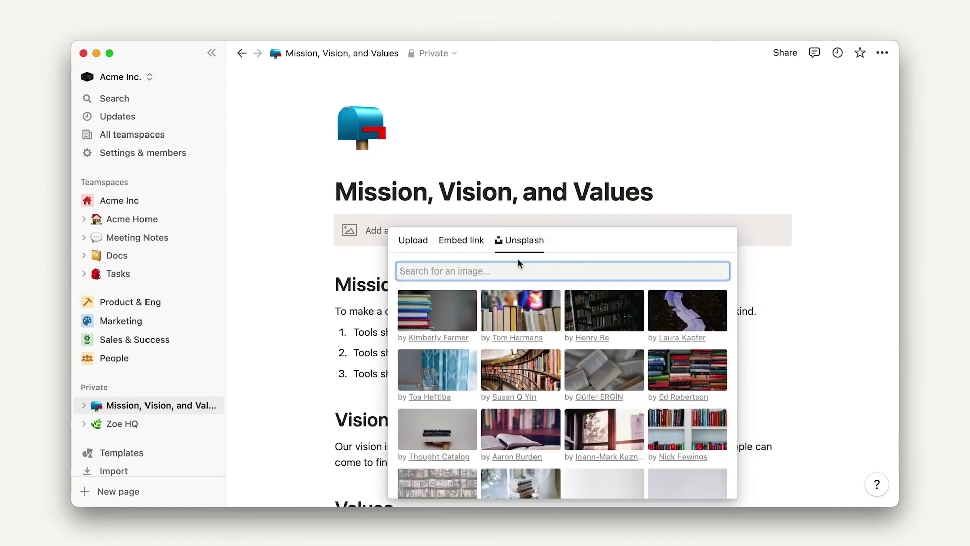
type("person at computer")
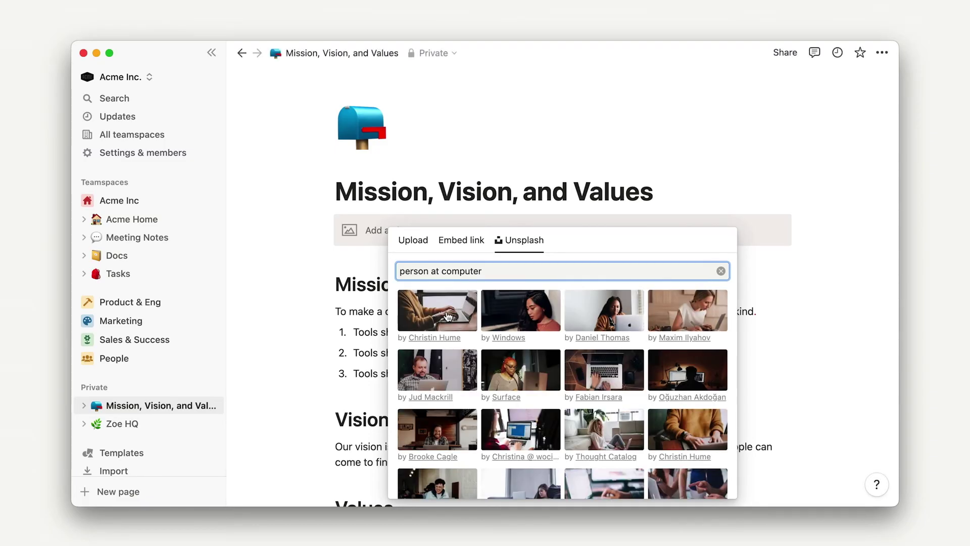
left_click(446, 318)
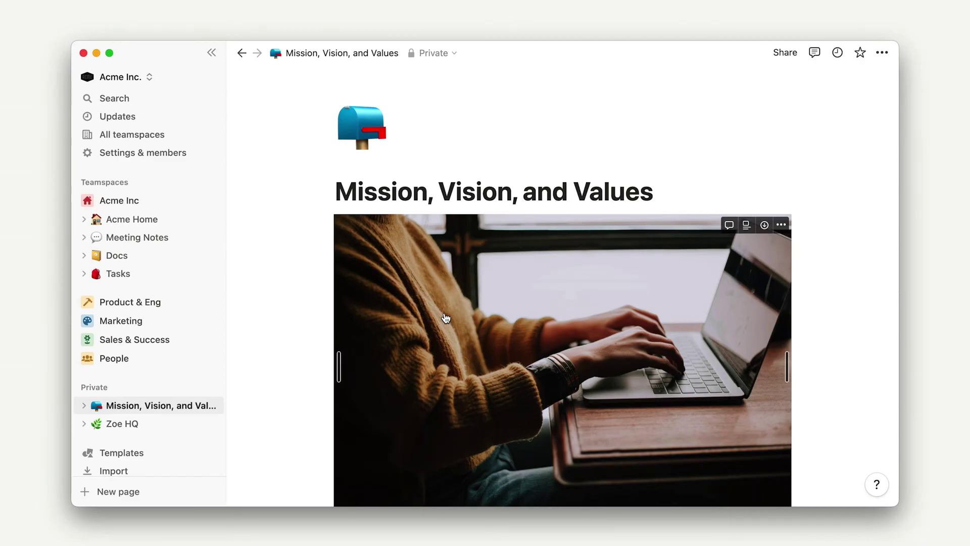
Drag the laptop photo into a column beside the Mission paragraph and its three-item list.
scroll(445, 317, "down", 3)
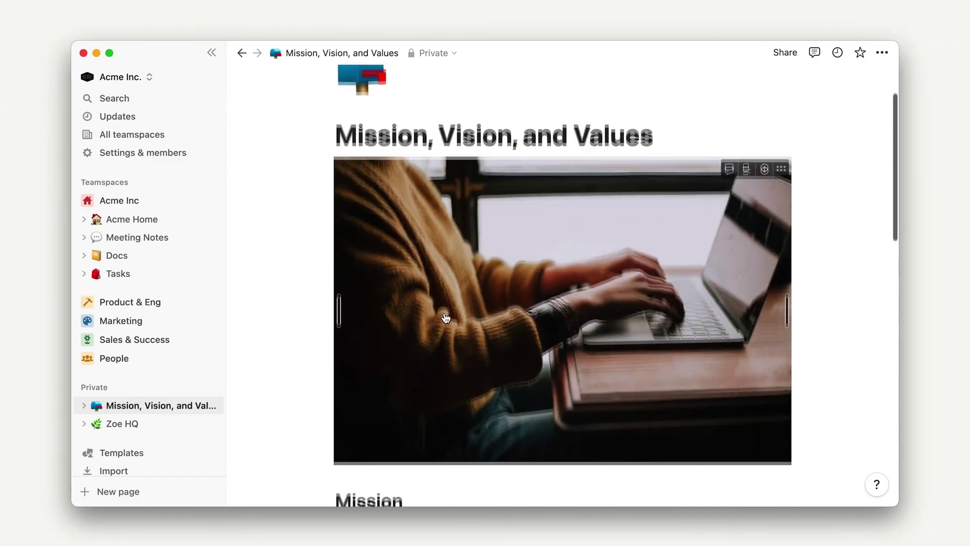
left_click_drag(325, 137, 791, 446)
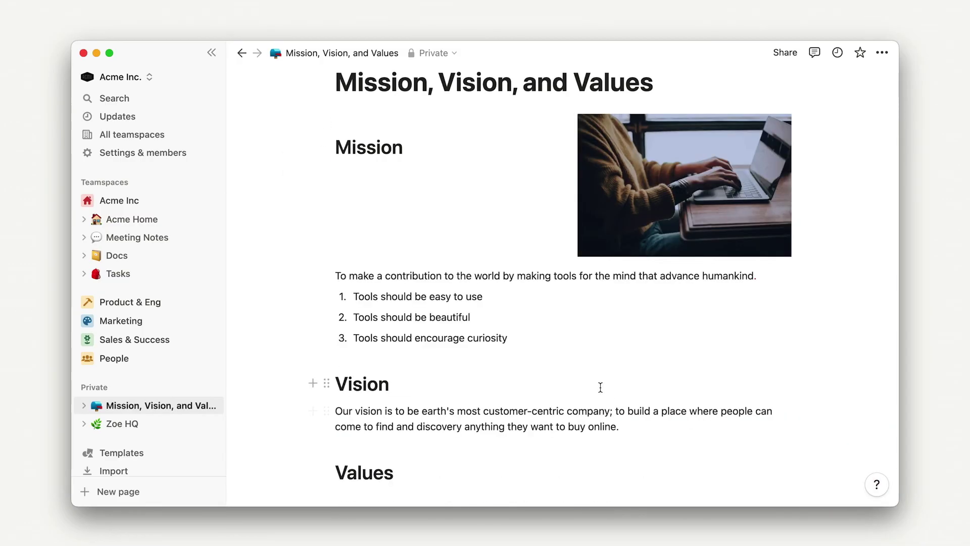
left_click_drag(579, 354, 337, 176)
scroll(446, 207, "up", 5)
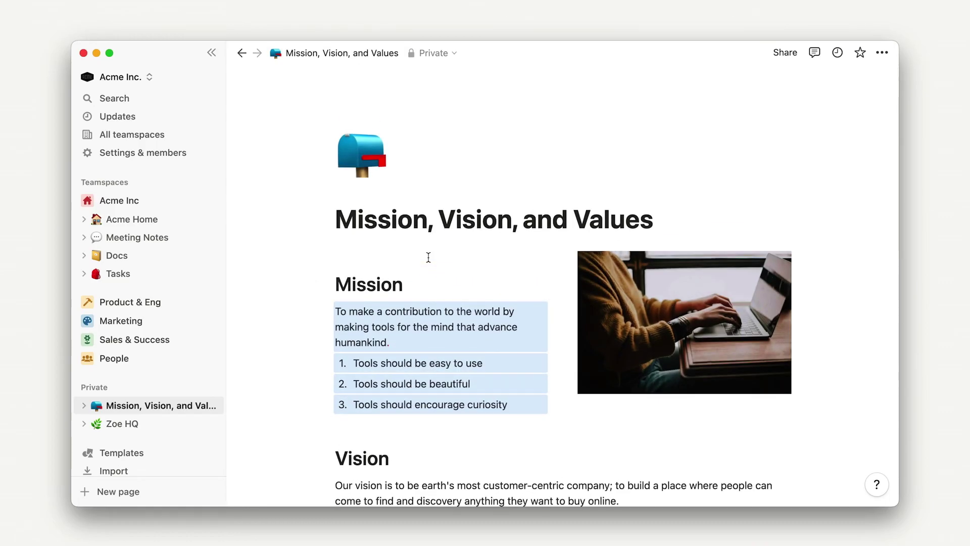
left_click(428, 257)
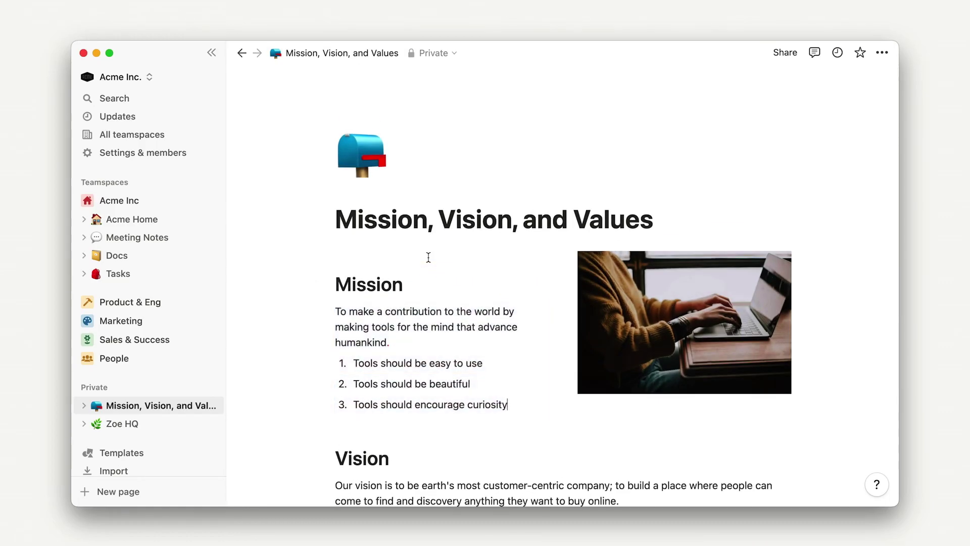